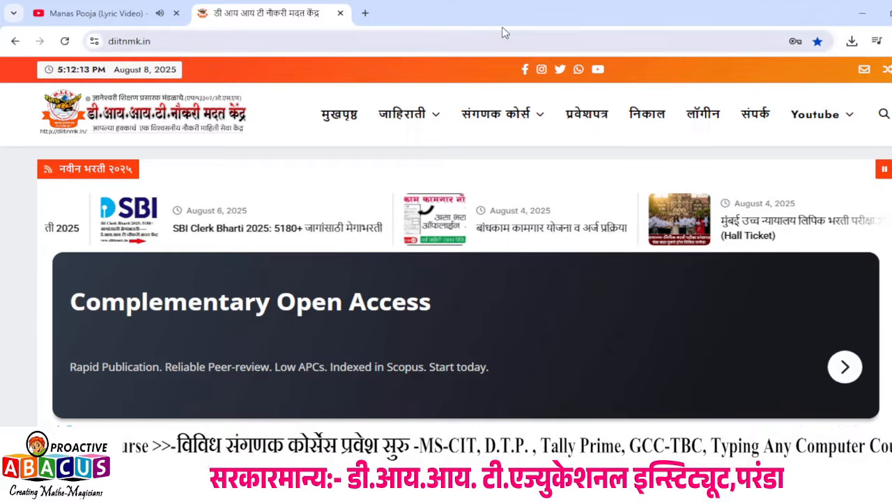
- Open the Maharashtra State Board website in a new tab and go to the institute login for SSC exam applications
click(363, 13)
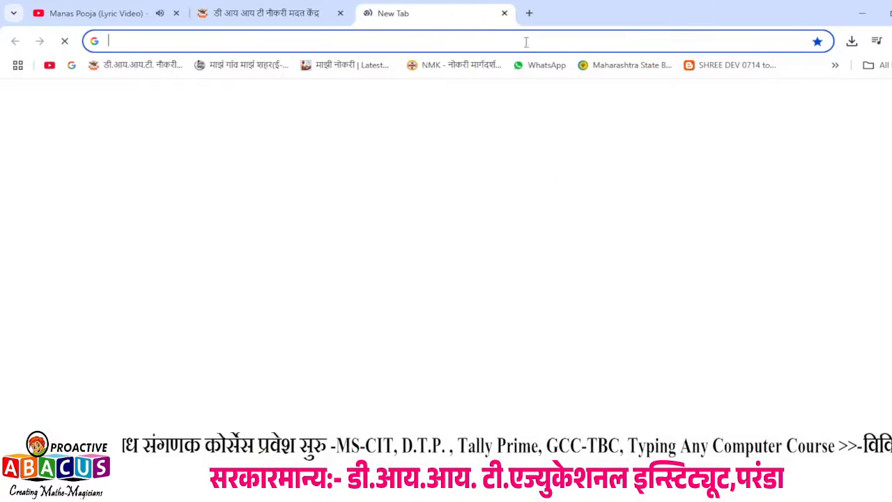
click(623, 67)
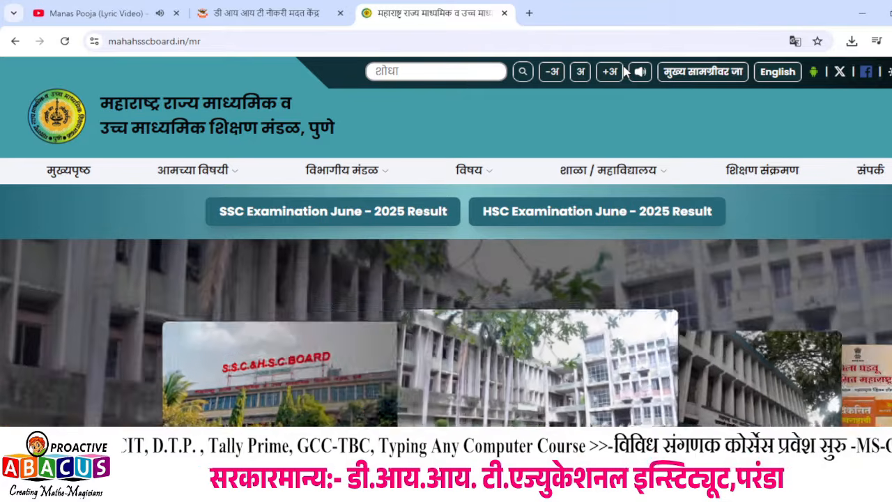
scroll(636, 110, down, 5)
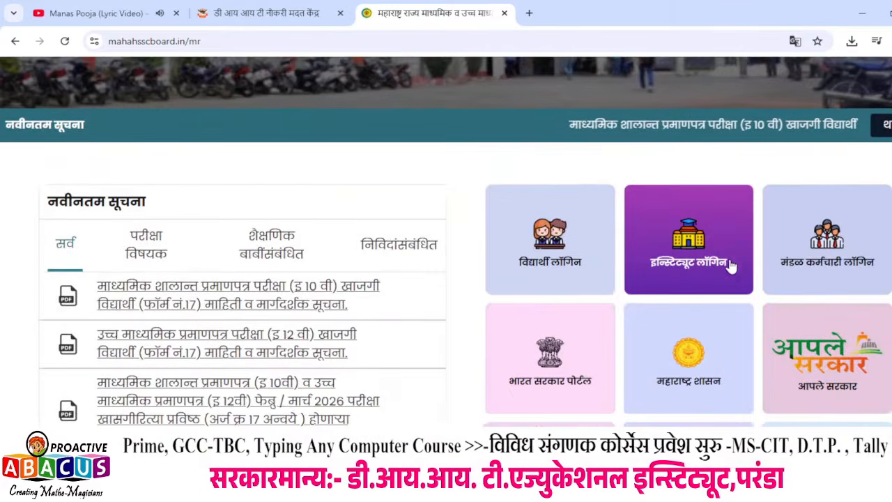
click(708, 245)
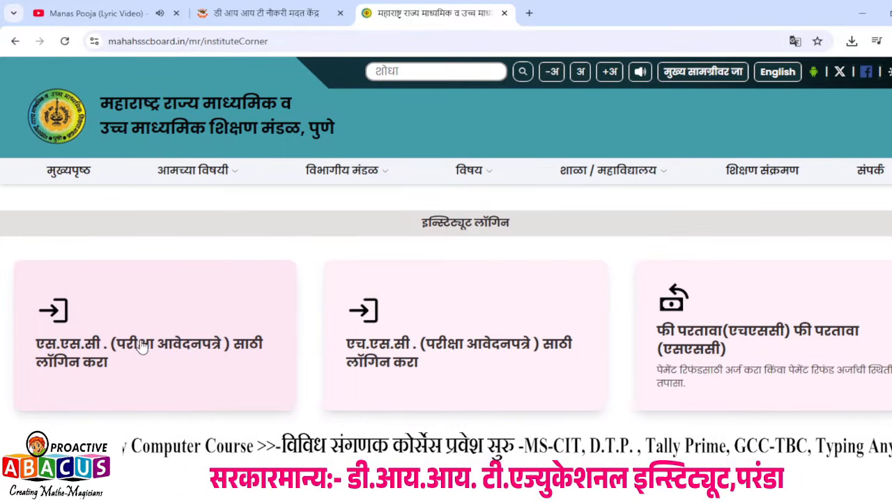
click(143, 346)
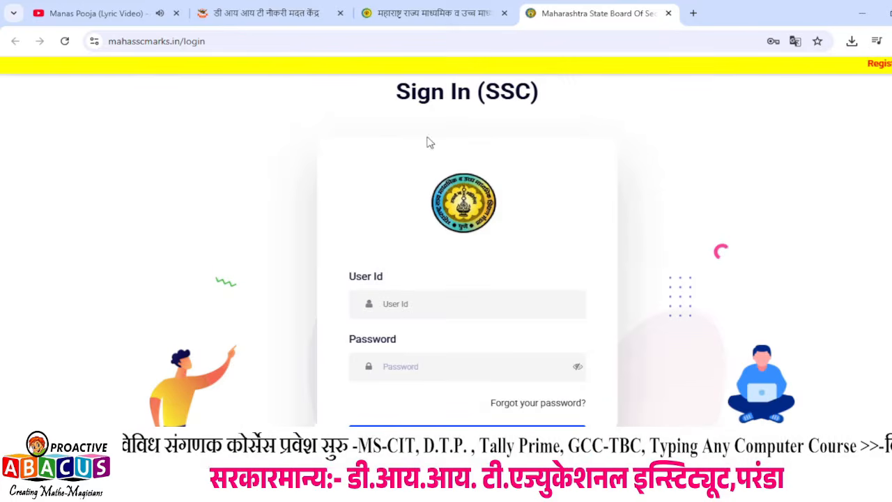
- Sign in to the SSC portal with the saved school credentials, entering the Windows PIN to authorise the password fill
click(428, 305)
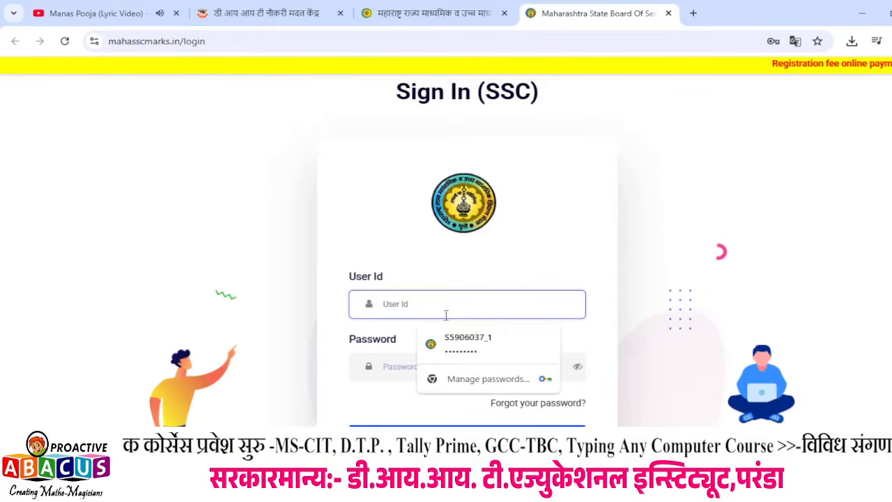
click(467, 342)
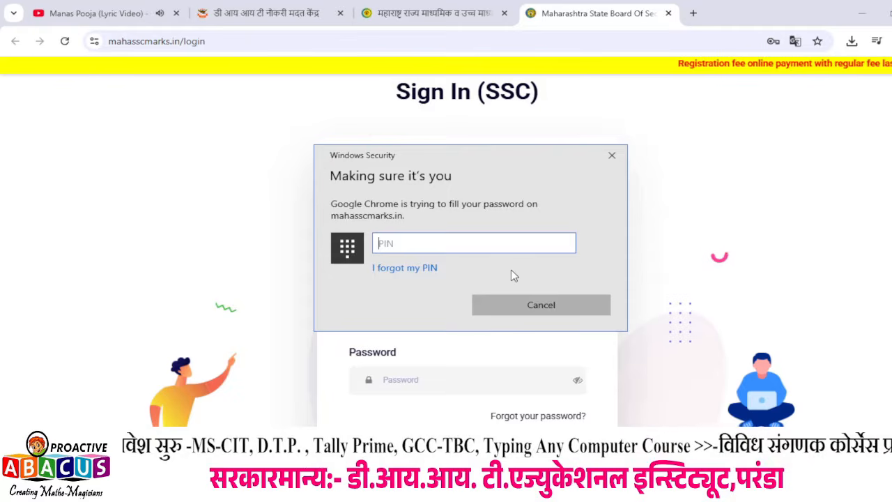
text(****)
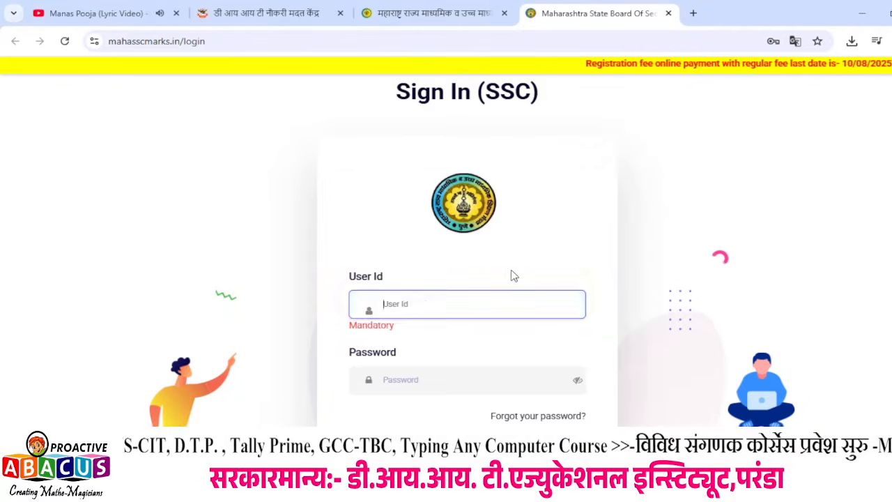
click(516, 439)
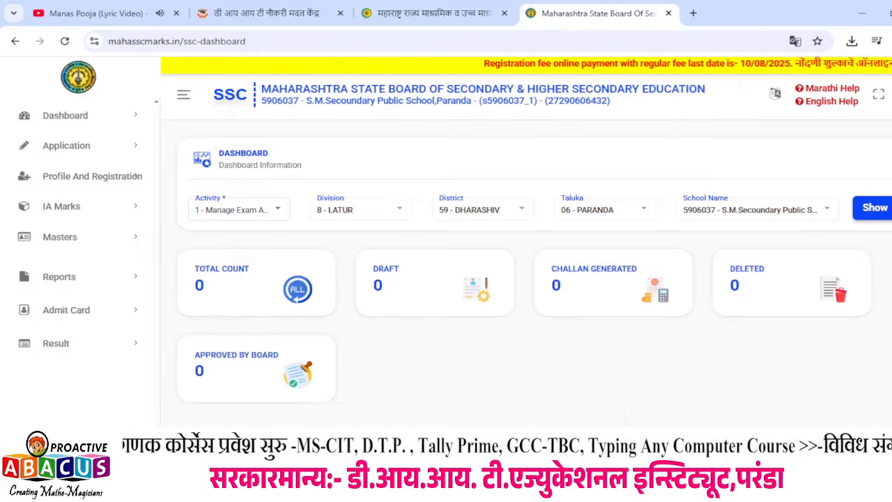
- Close the YouTube tab and open the school's profile for editing from the list of schools
click(178, 13)
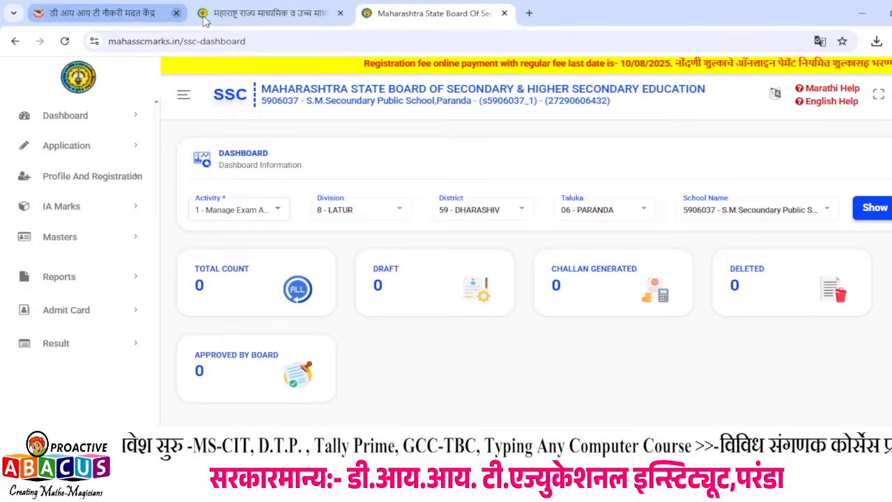
click(64, 182)
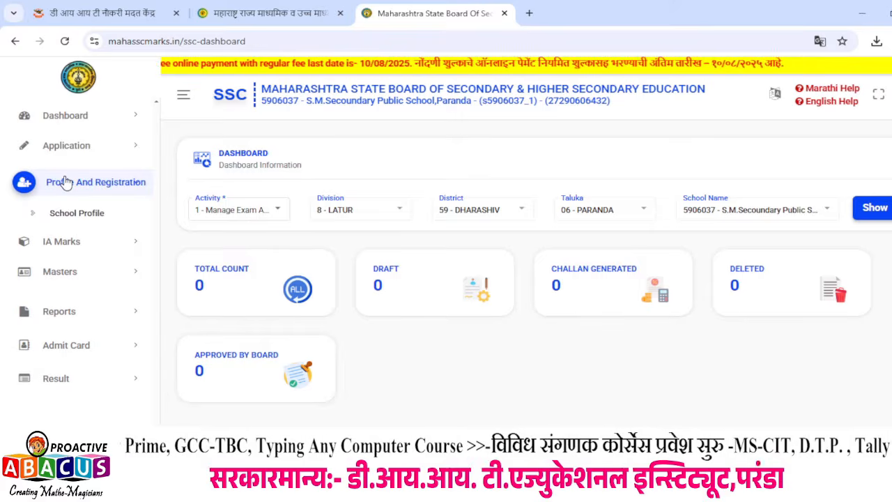
click(88, 215)
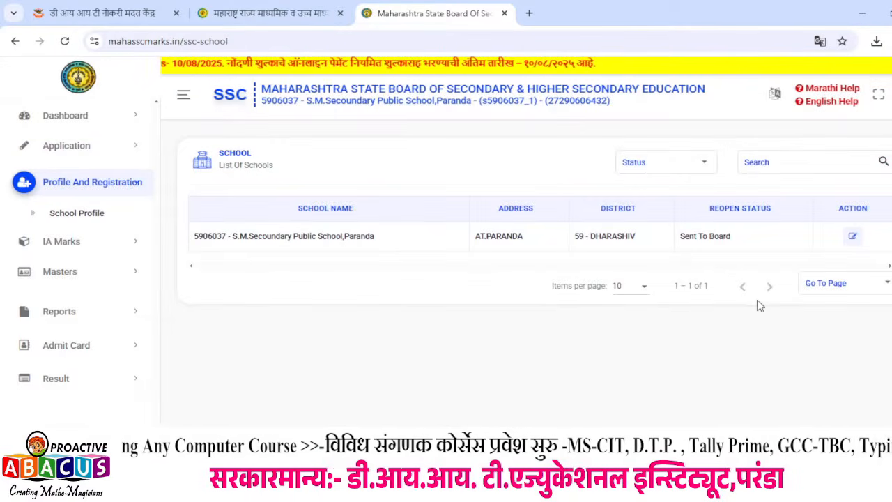
click(853, 238)
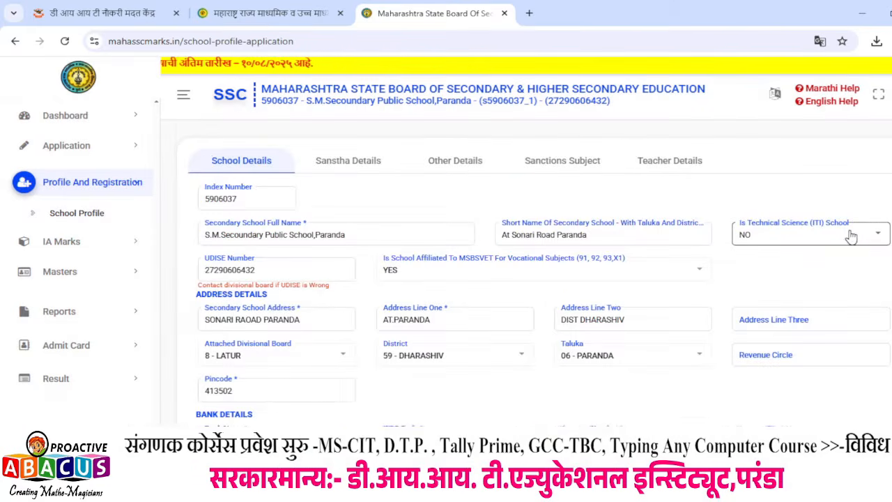
- Review and update the School Details and Sanstha Details sections of the profile, dismissing each update message
scroll(736, 232, down, 1)
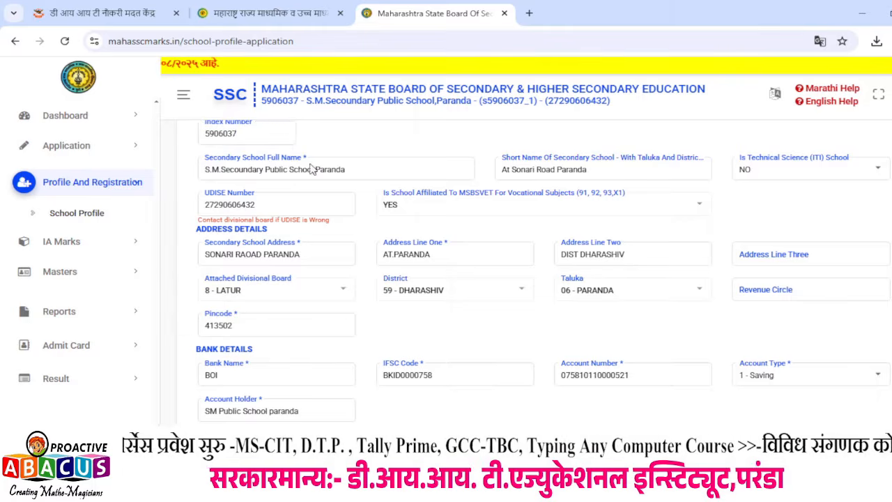
click(385, 169)
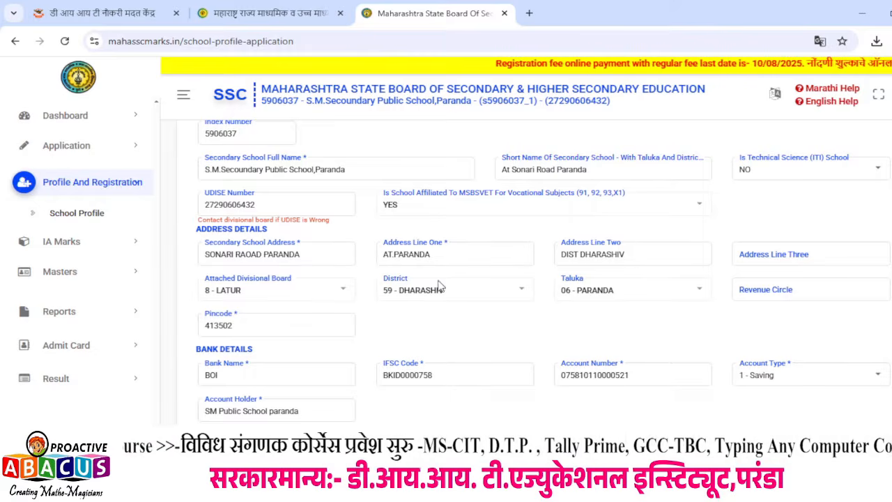
scroll(462, 313, down, 1)
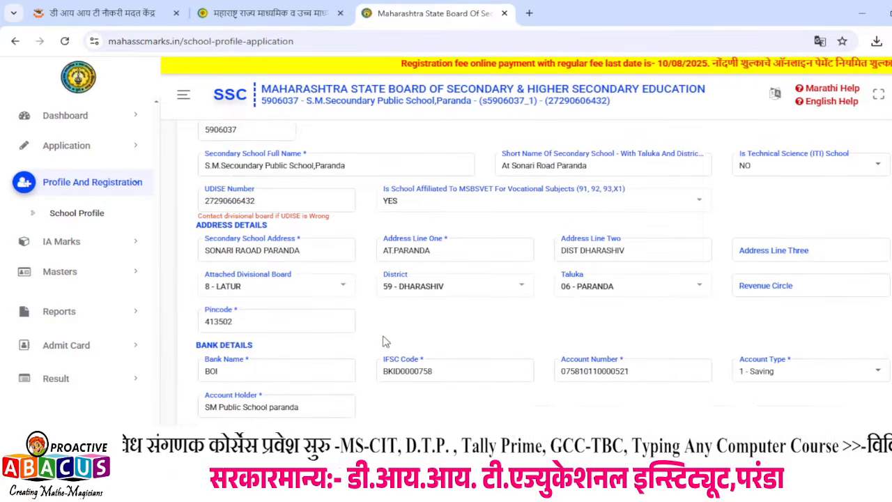
scroll(336, 314, down, 1)
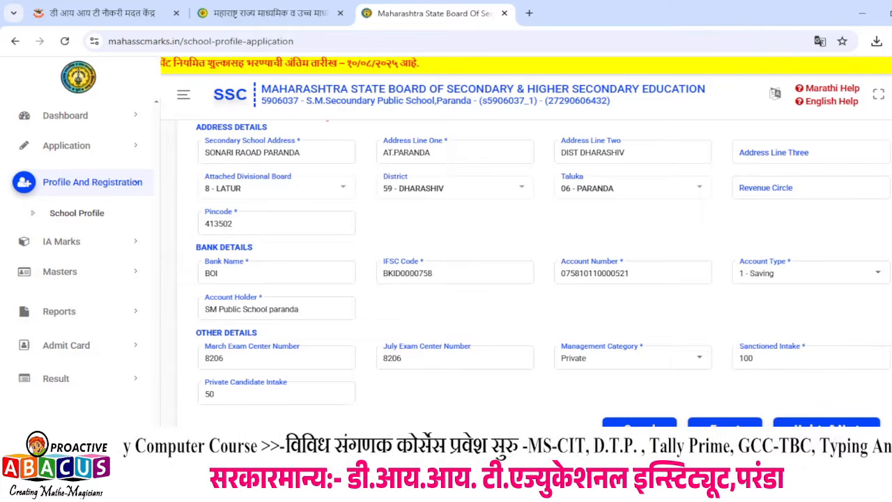
click(827, 427)
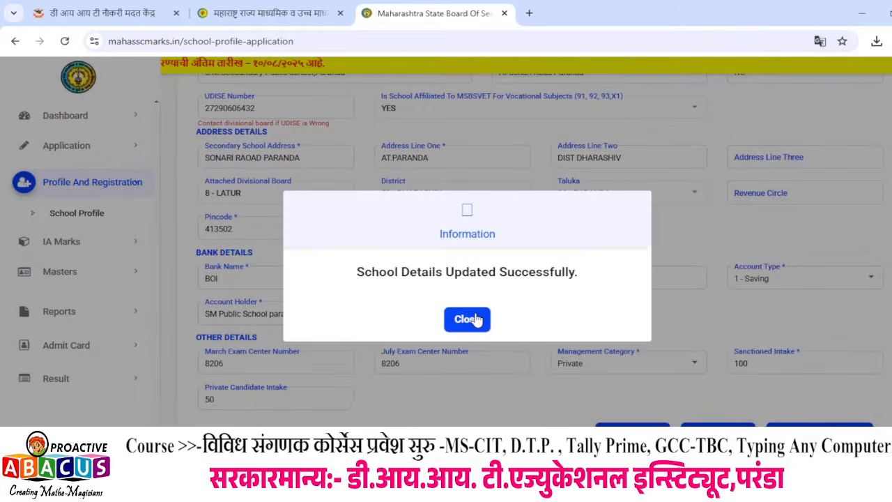
click(477, 319)
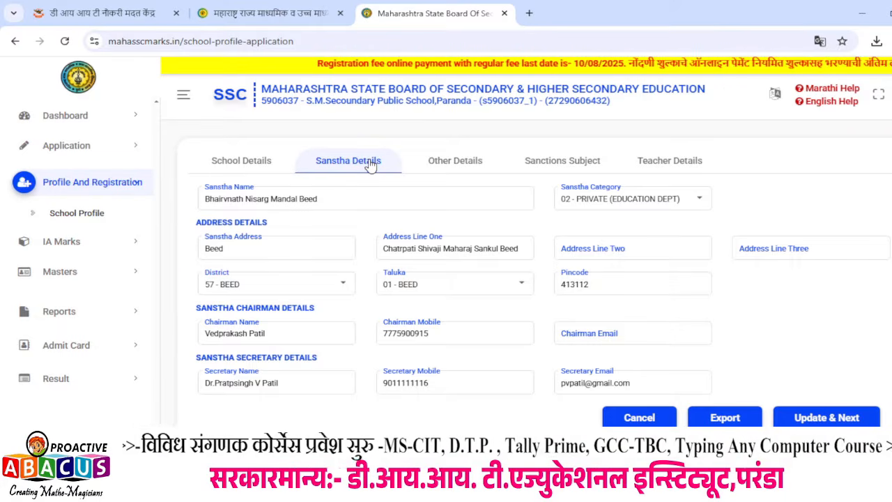
click(827, 418)
click(481, 322)
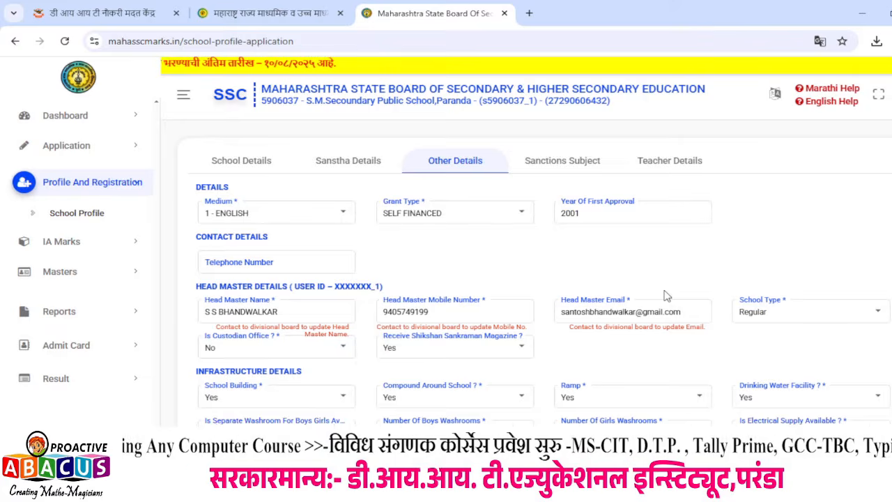
- Review the head master, infrastructure, instruments, division and teacher fields in Other Details and update the section
scroll(667, 296, down, 2)
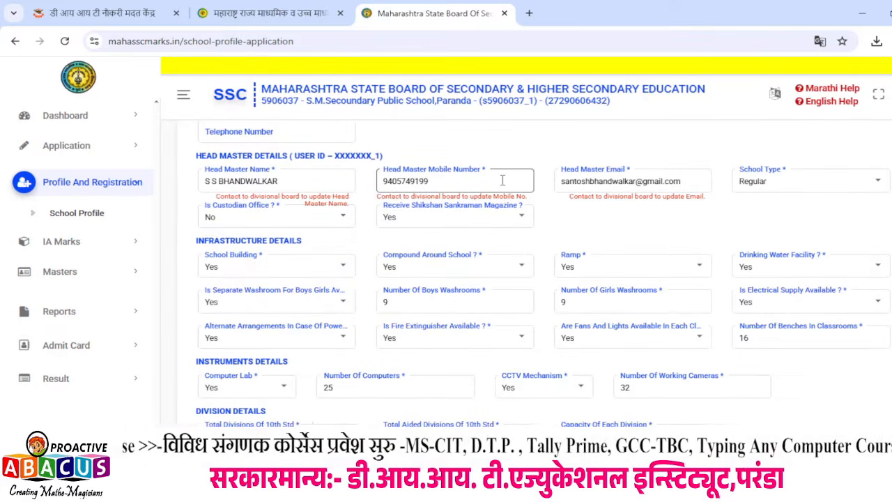
scroll(509, 188, down, 1)
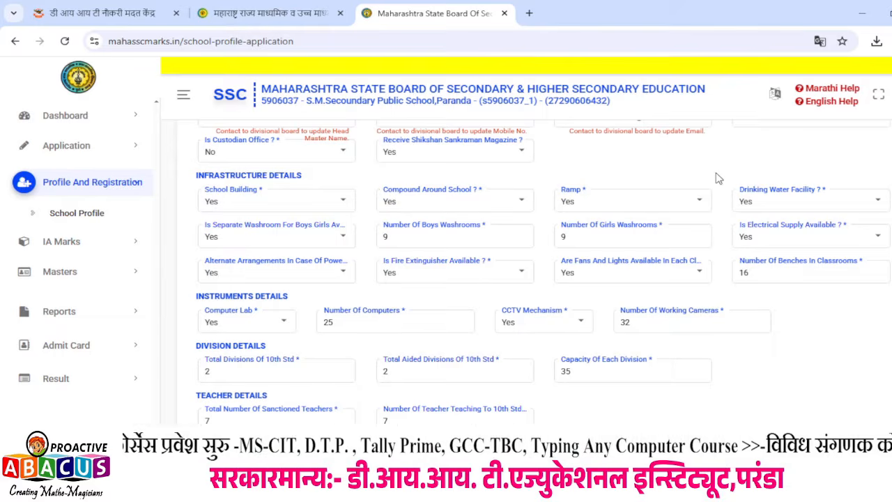
scroll(600, 171, up, 1)
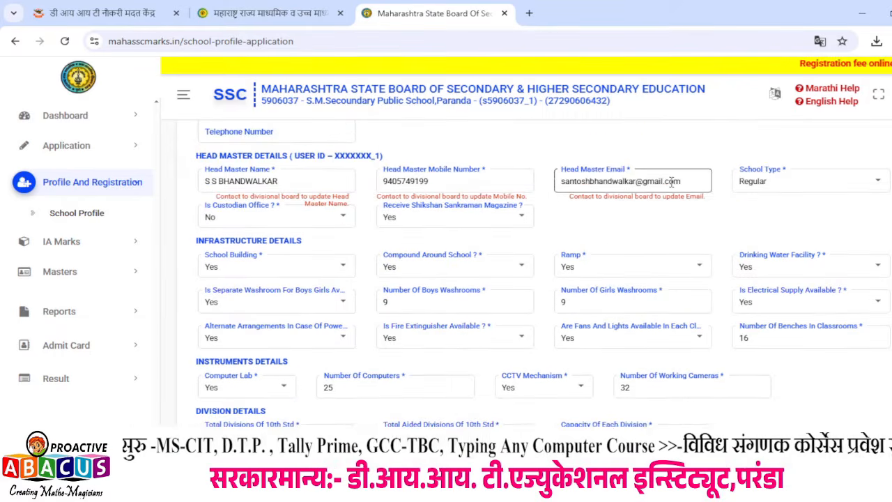
scroll(669, 184, down, 1)
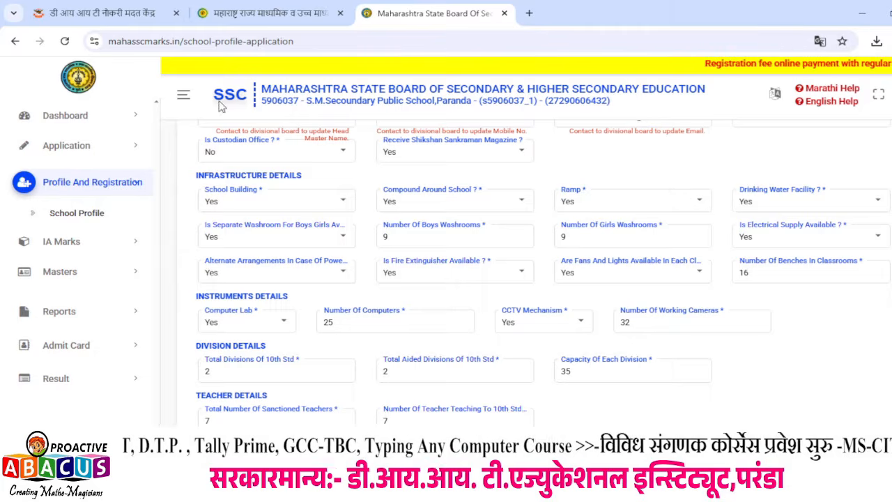
drag(201, 178, 377, 187)
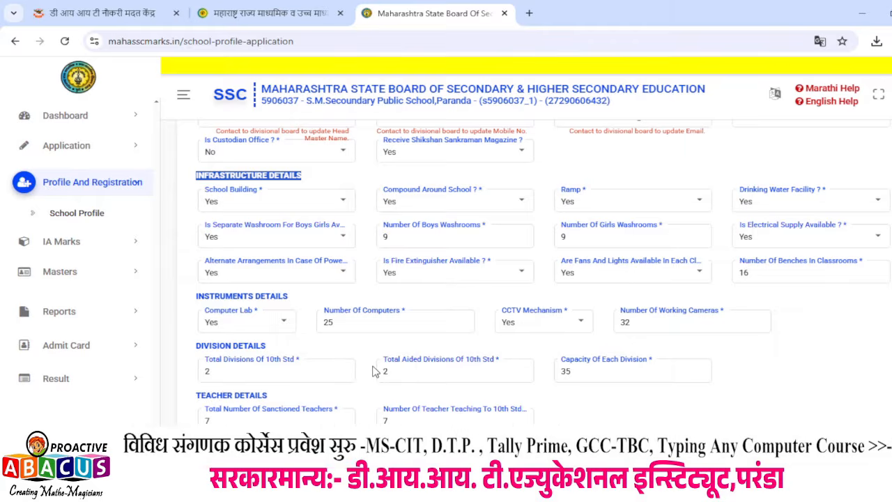
scroll(375, 372, down, 1)
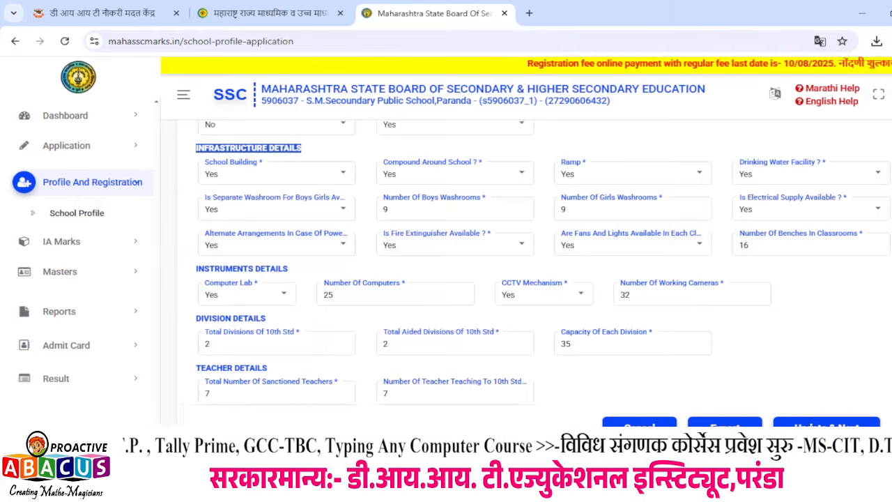
click(826, 426)
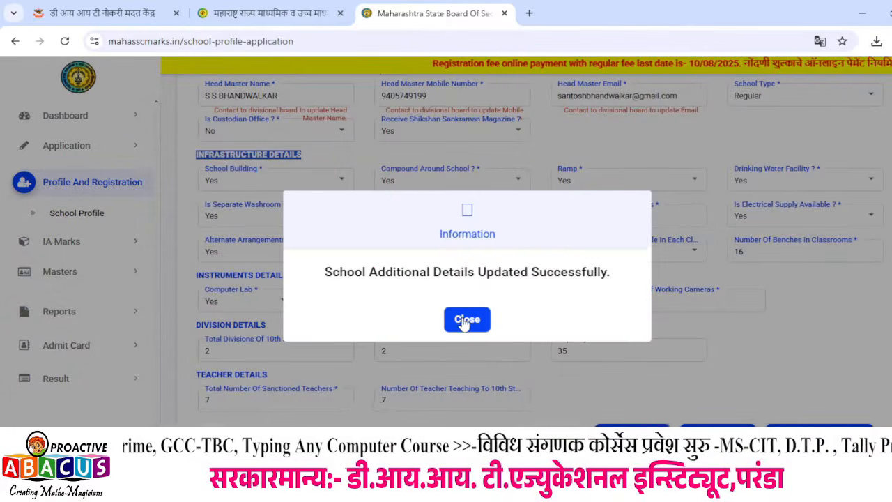
click(465, 321)
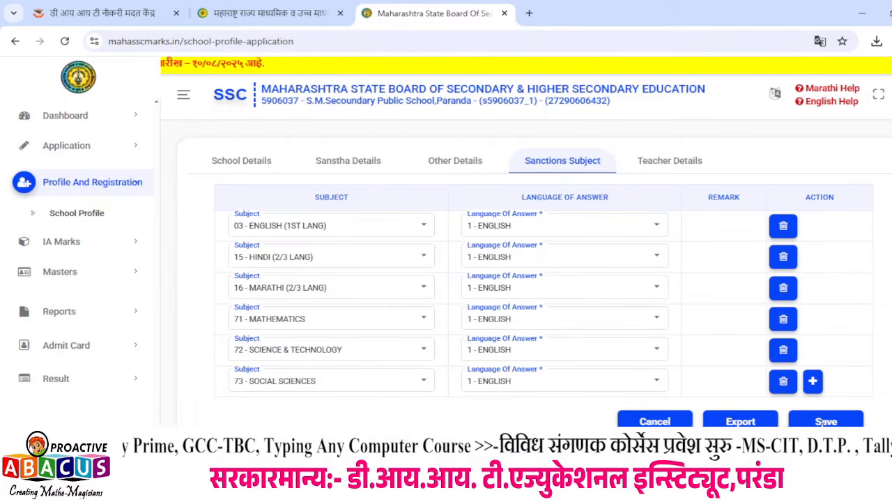
- Save the sanctioned subjects list and open the Teacher Details section to look over the Std. X teachers
click(821, 422)
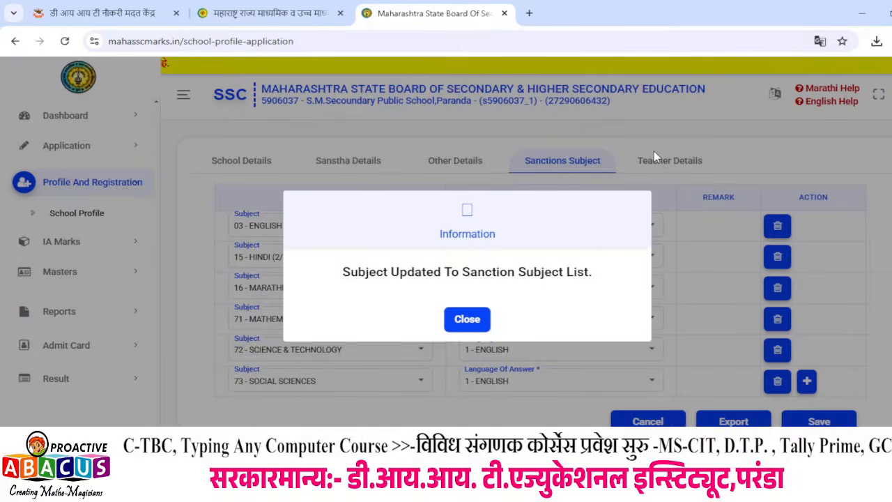
click(466, 319)
click(680, 159)
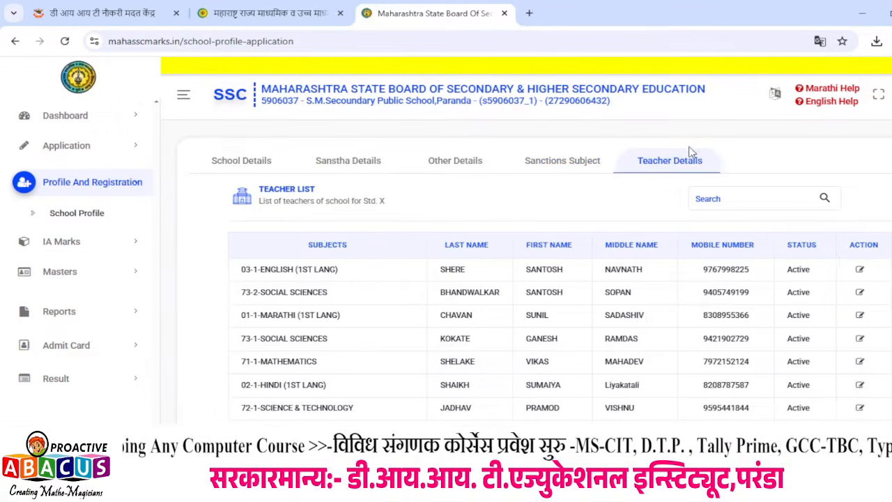
scroll(664, 296, down, 1)
scroll(564, 290, up, 2)
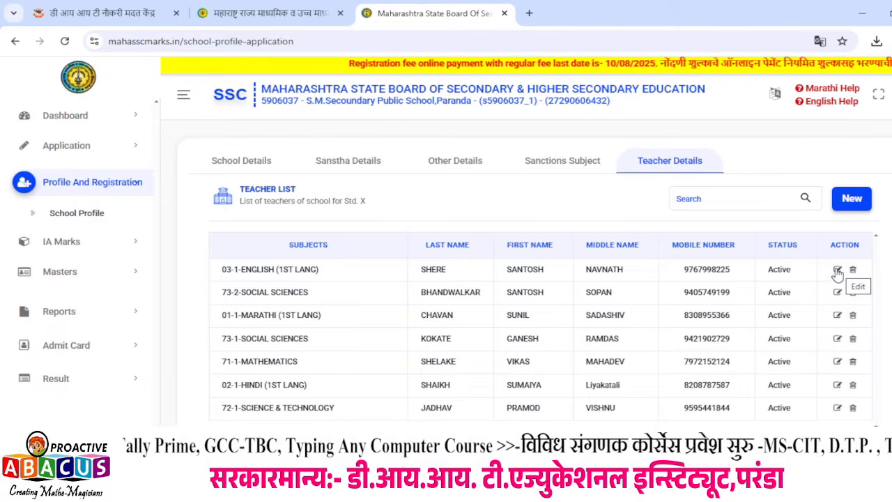
- Open the new teacher form, review its professional, bank and subject teaching experience fields, and close it without adding a teacher
click(852, 200)
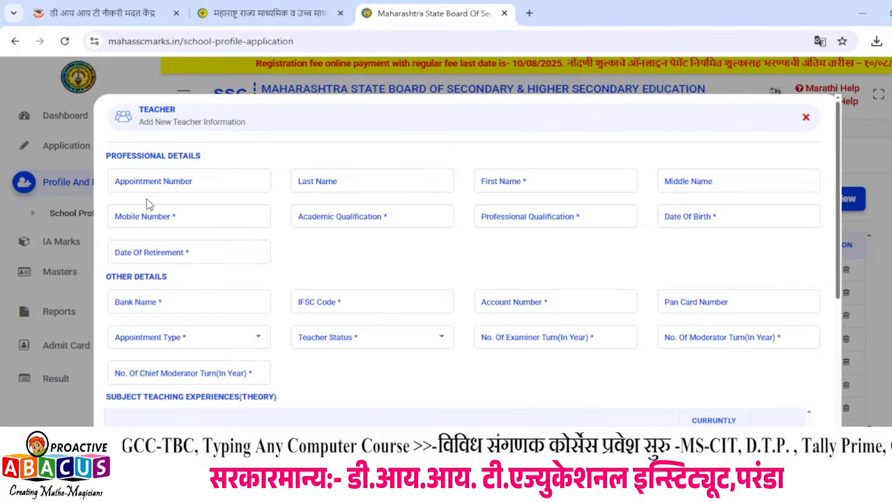
click(175, 180)
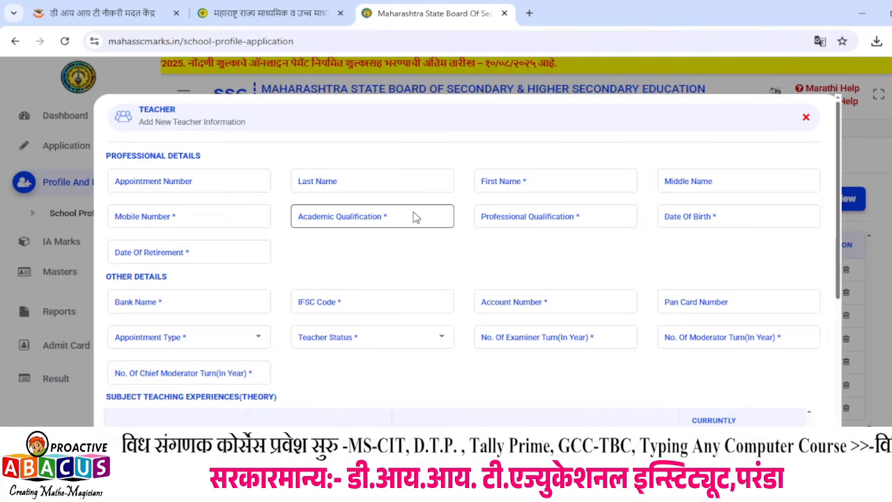
scroll(269, 277, down, 1)
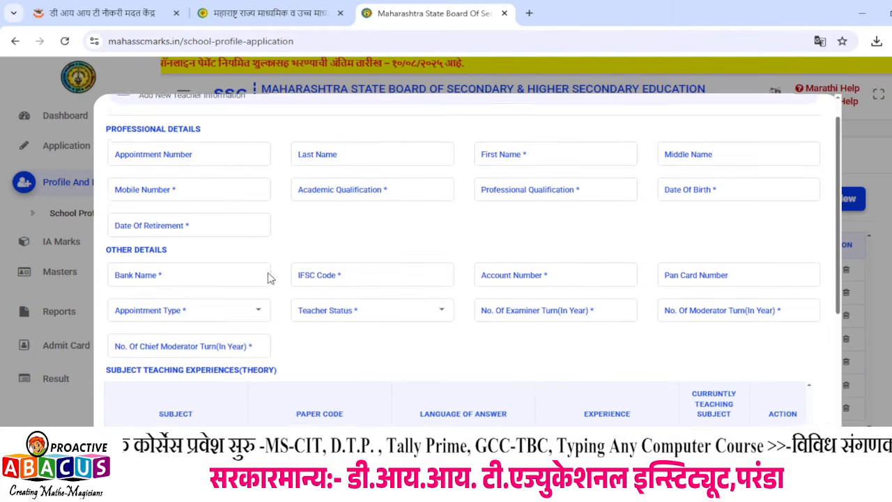
scroll(263, 273, down, 1)
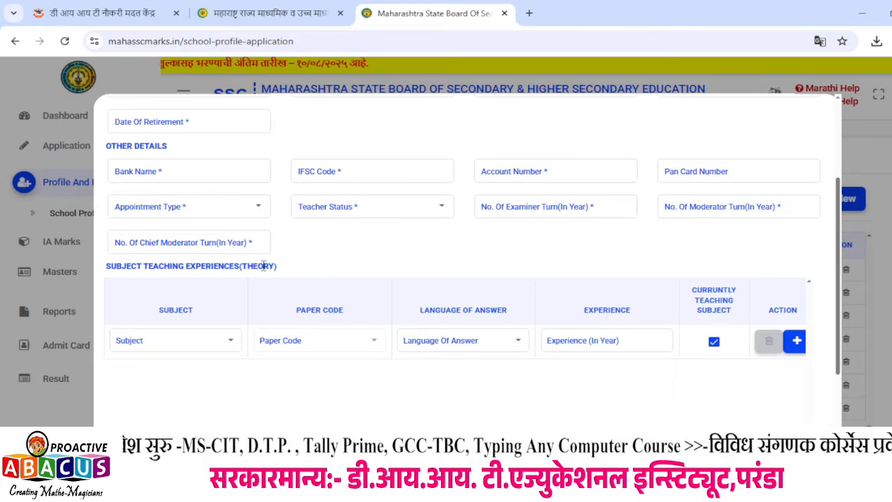
scroll(524, 291, up, 2)
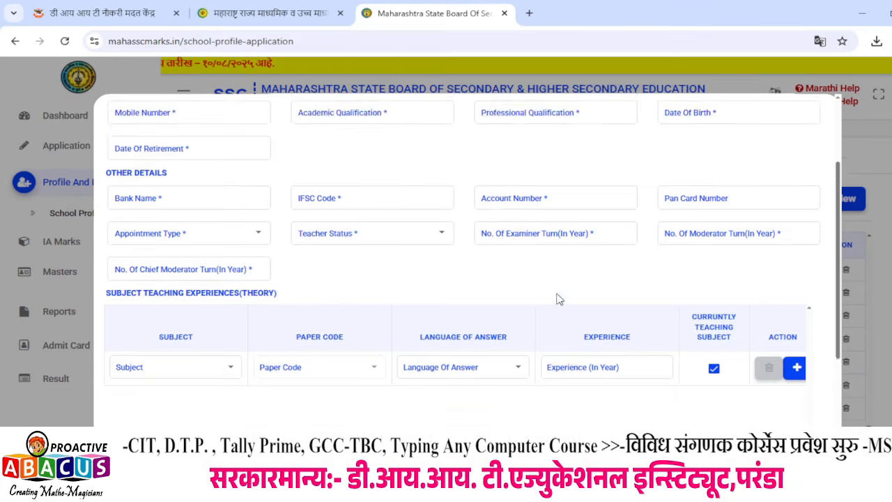
click(806, 117)
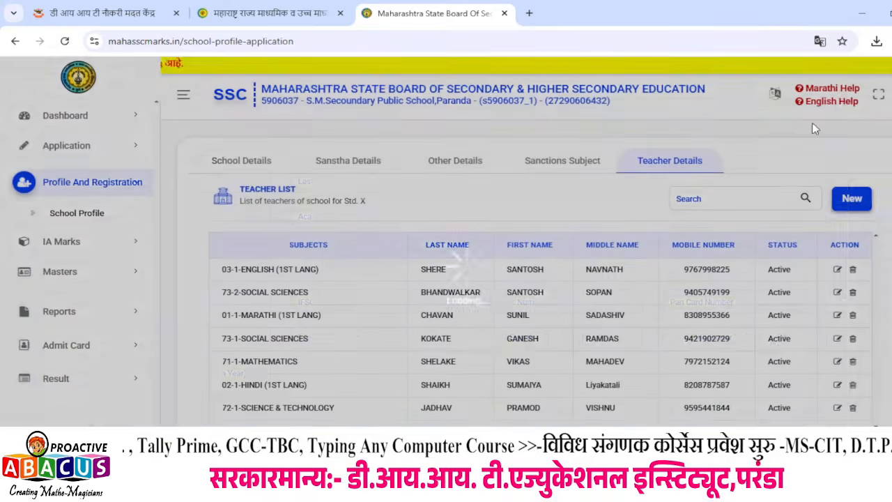
- Leave the school profile from the end of the teacher list and return to the list of schools
scroll(724, 272, down, 1)
scroll(725, 272, down, 1)
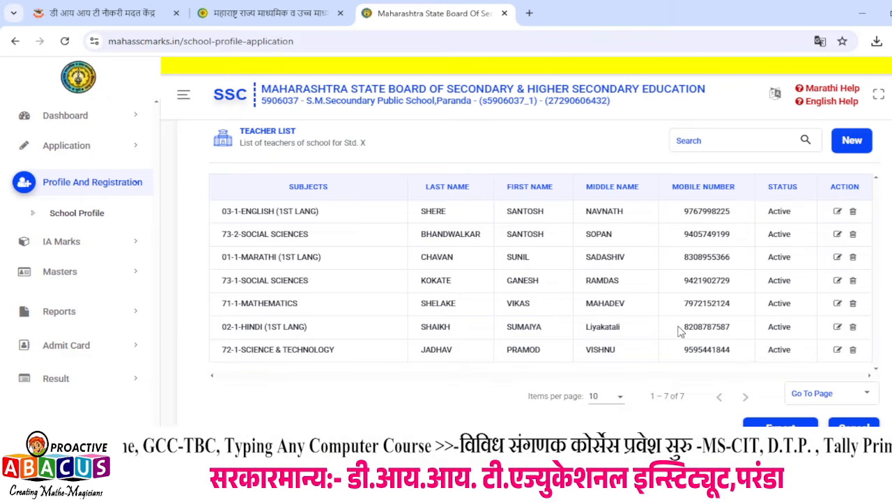
click(854, 425)
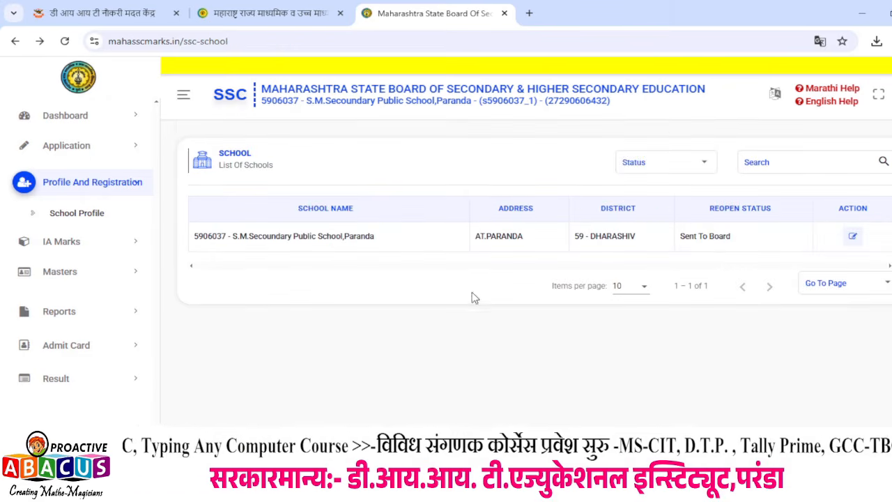